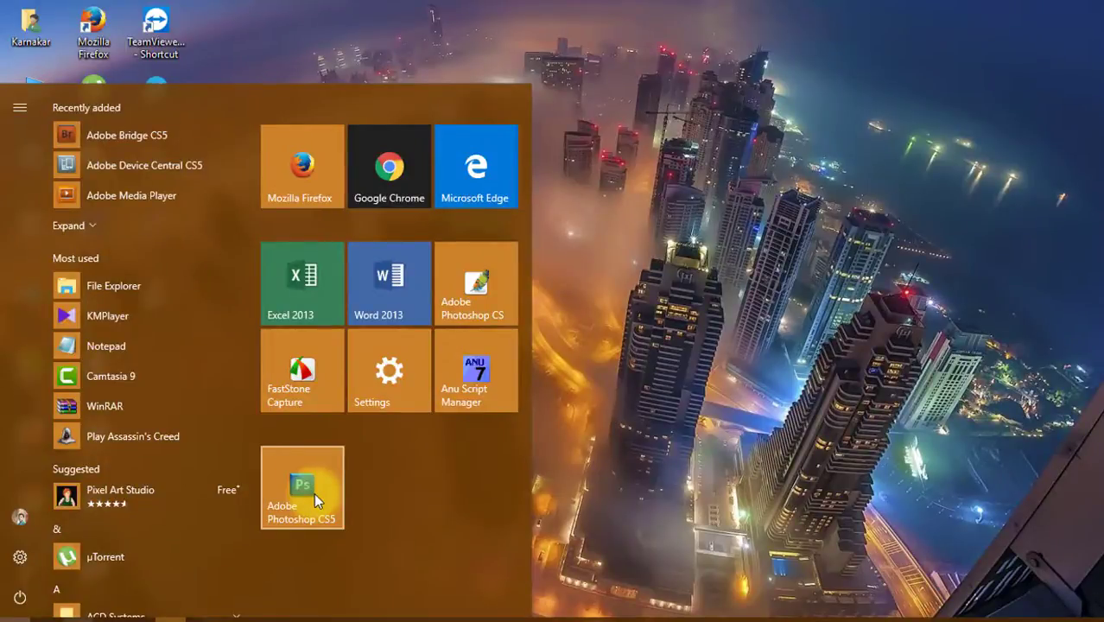
Step: Launch Photoshop CS5 and open the flying pigeon JPEG as a document by dragging it in
click(314, 493)
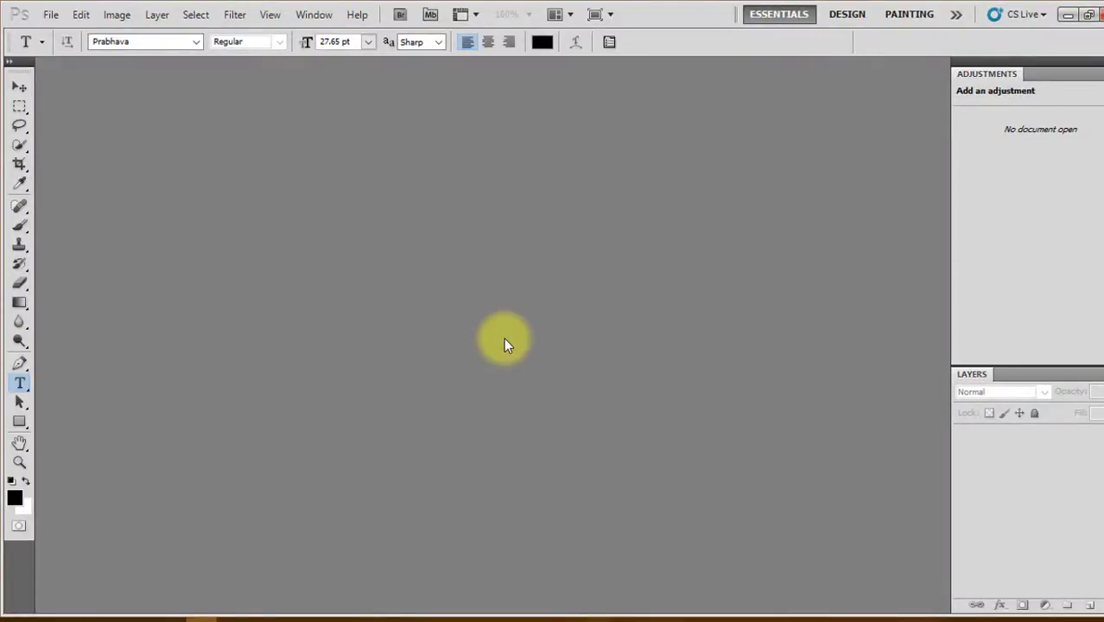
drag(214, 503, 435, 362)
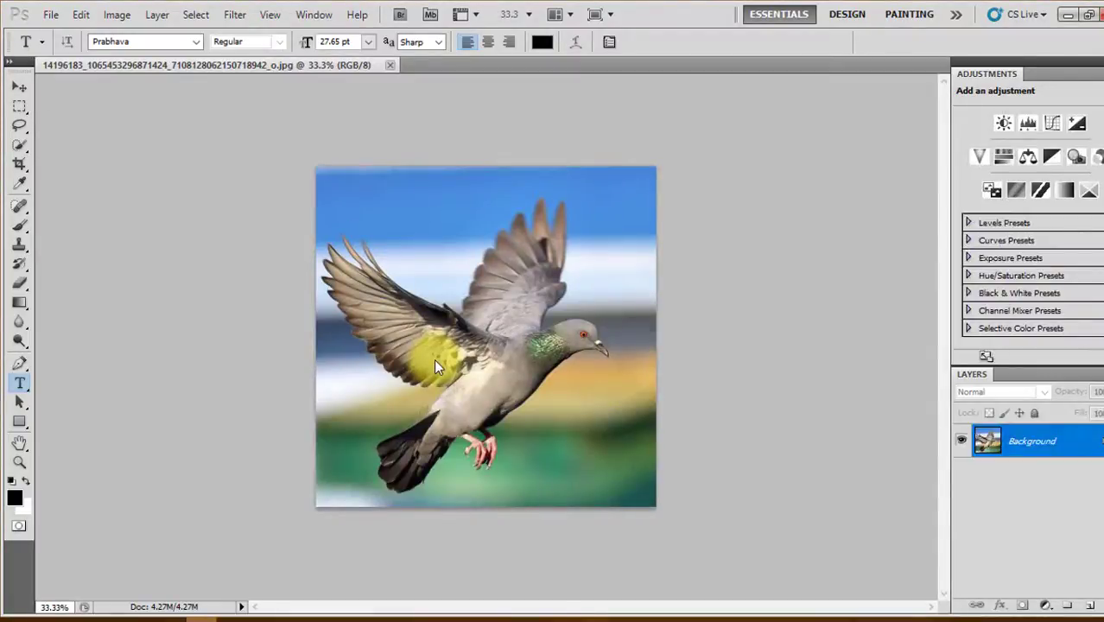
Step: Glance at the Filter menu, then show the Edit menu's Preferences categories
click(238, 13)
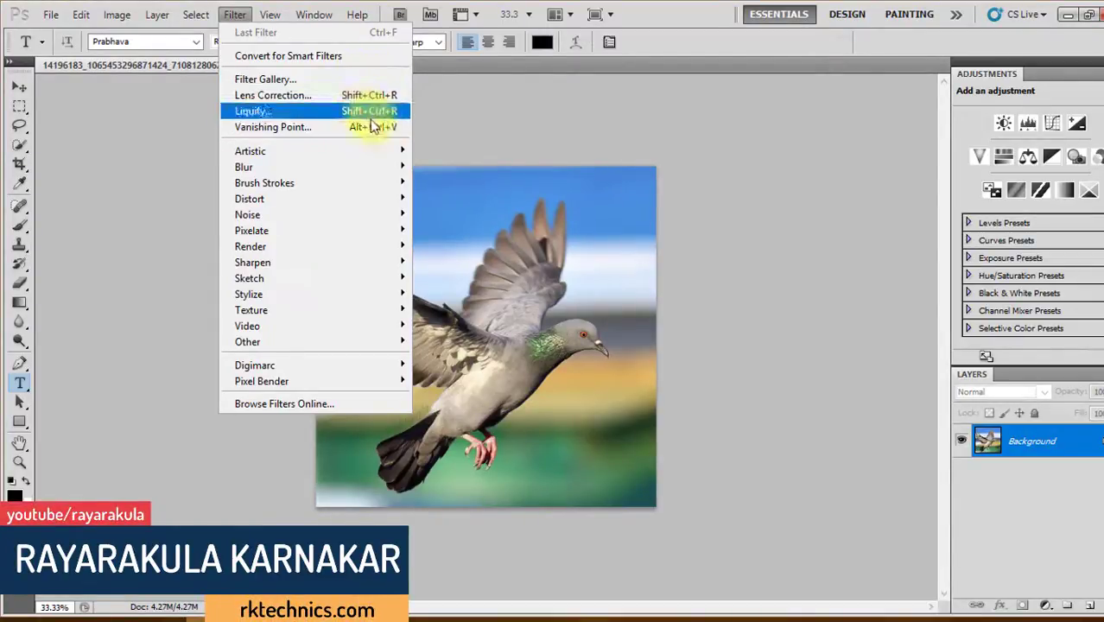
click(235, 16)
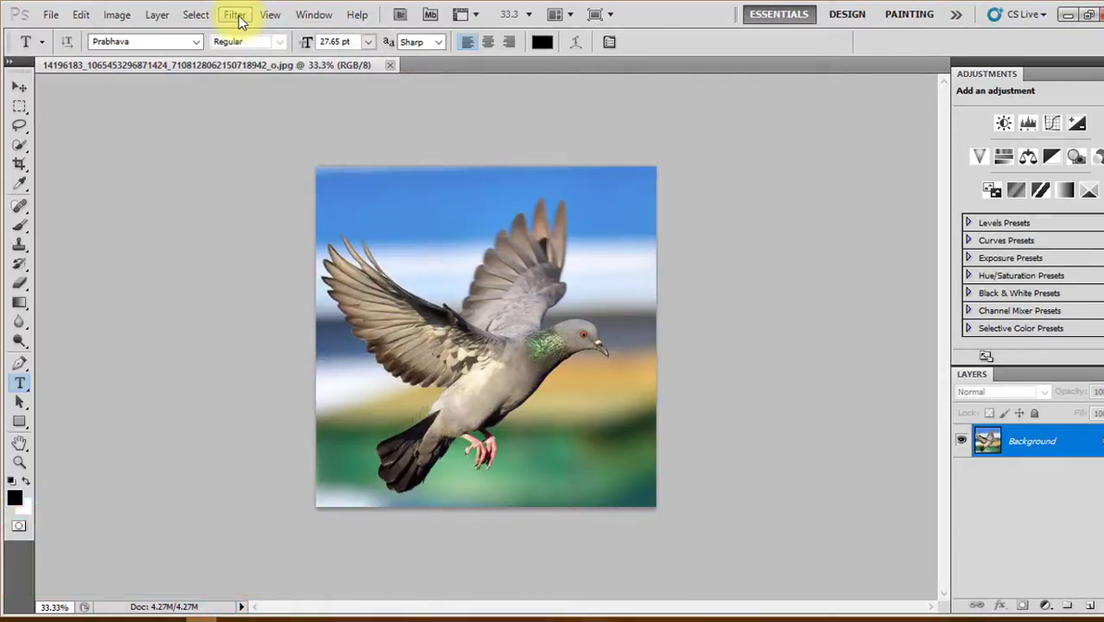
click(82, 14)
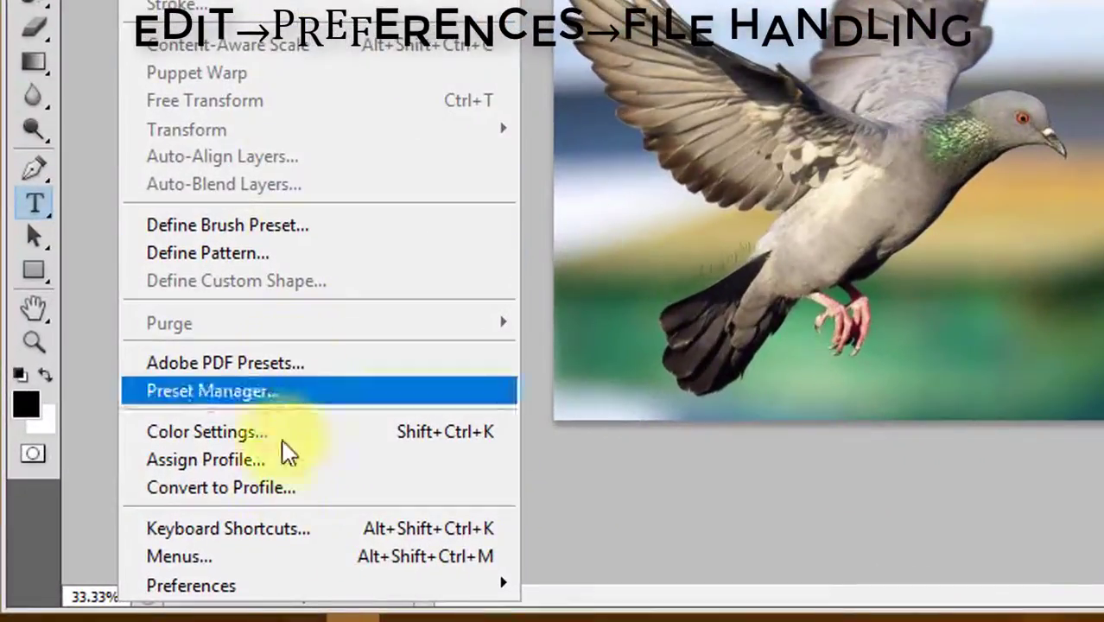
mouse_move(191, 585)
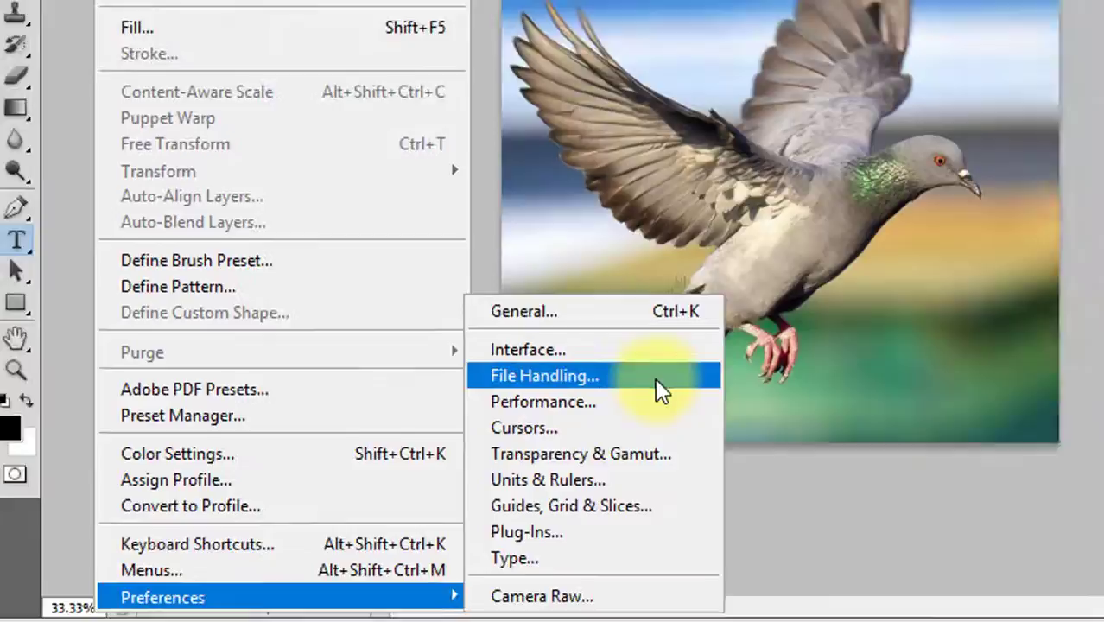
Step: Set Camera Raw to automatically open all supported JPEGs and TIFFs
click(724, 364)
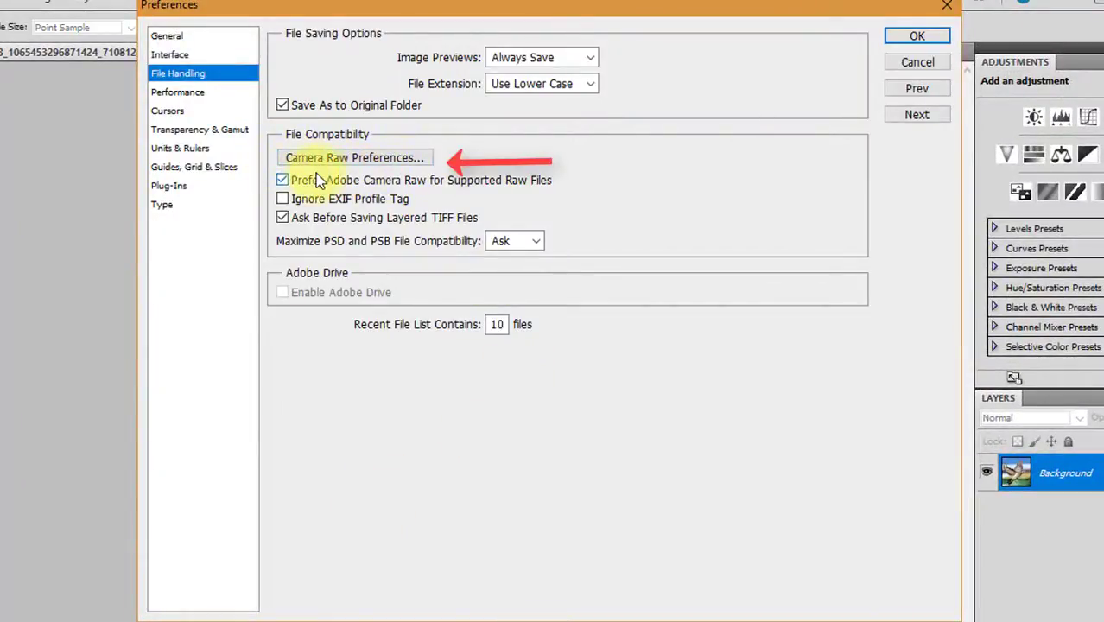
click(370, 161)
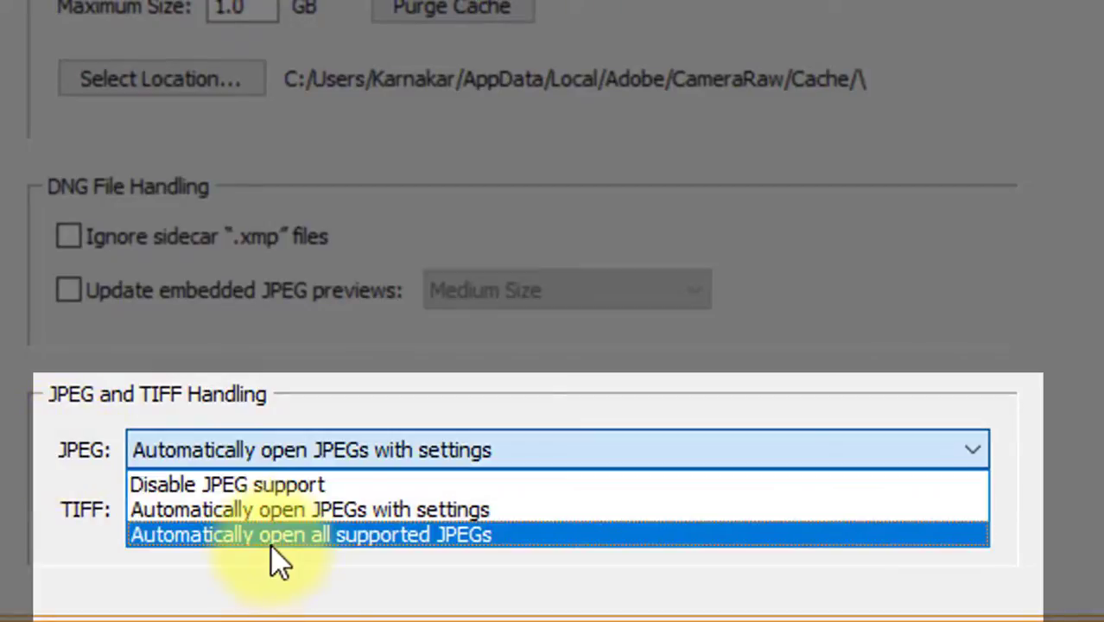
click(142, 455)
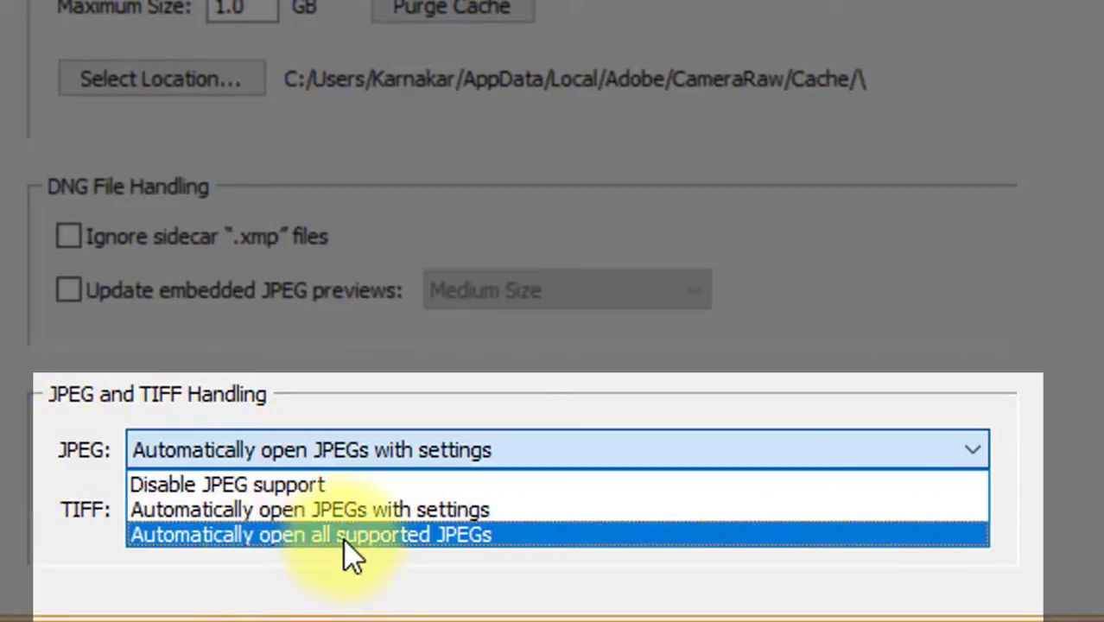
click(489, 533)
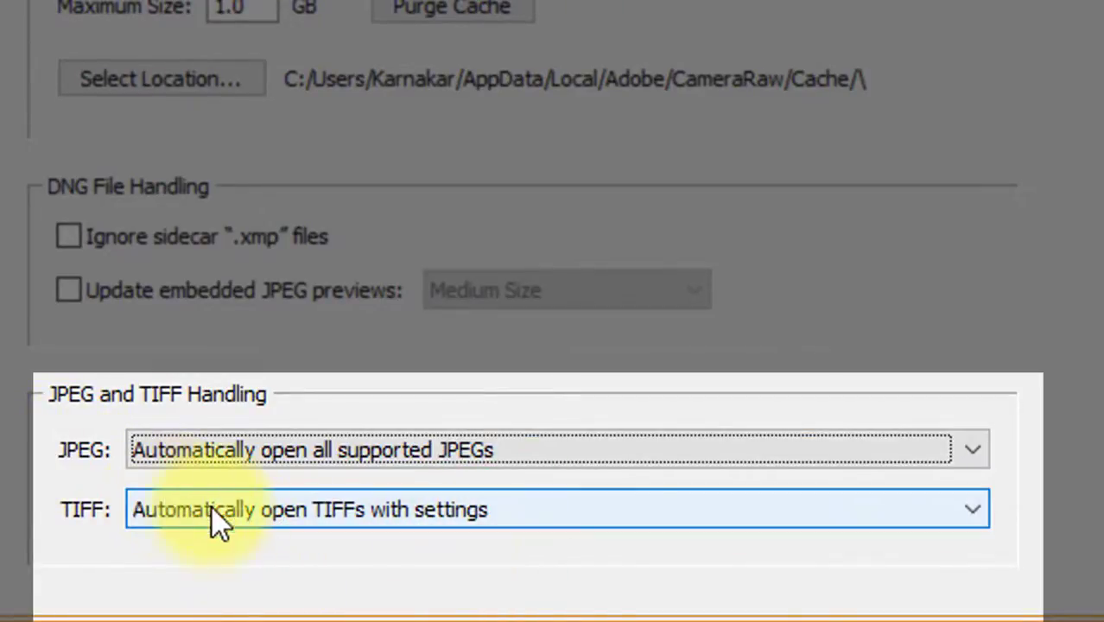
click(251, 522)
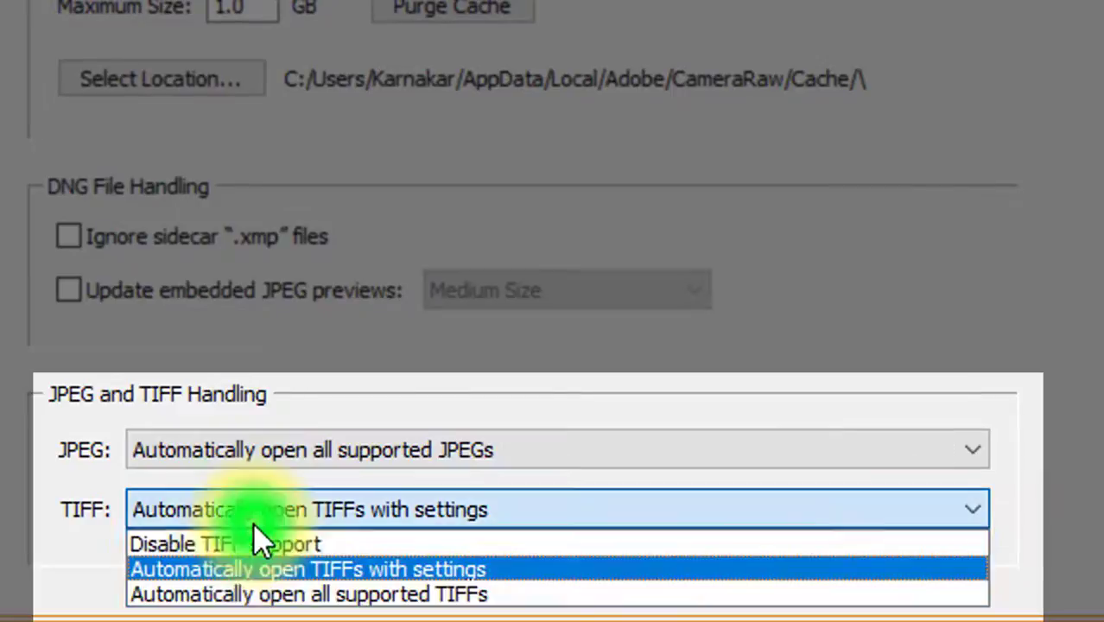
click(292, 596)
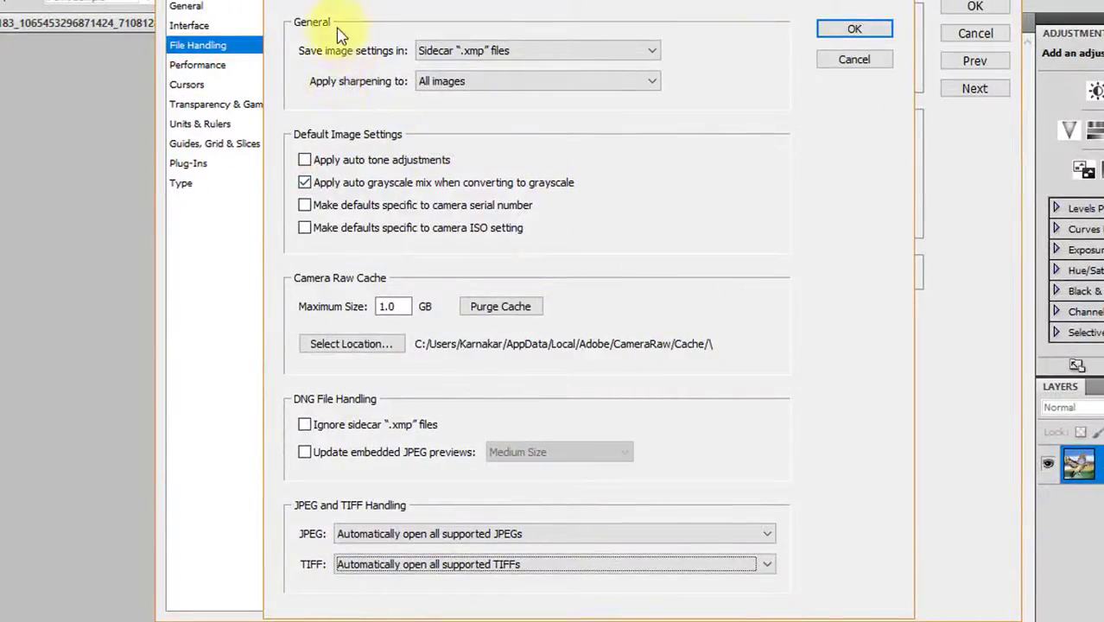
Step: Keep sharpening on All images, check the 1.0 GB cache, and confirm the Camera Raw preferences
click(525, 90)
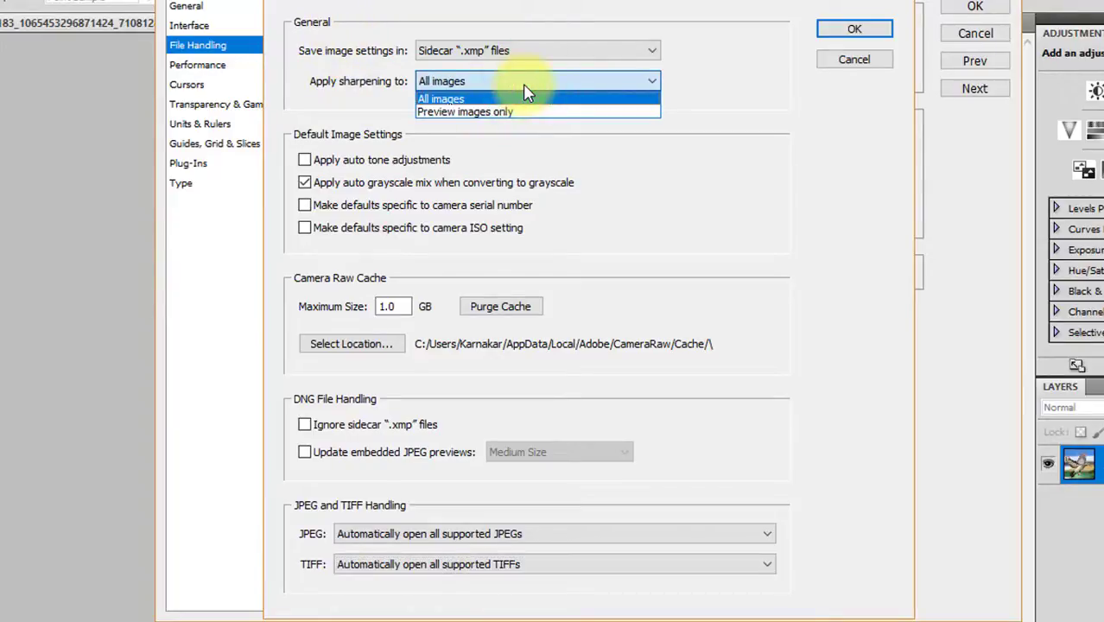
click(527, 93)
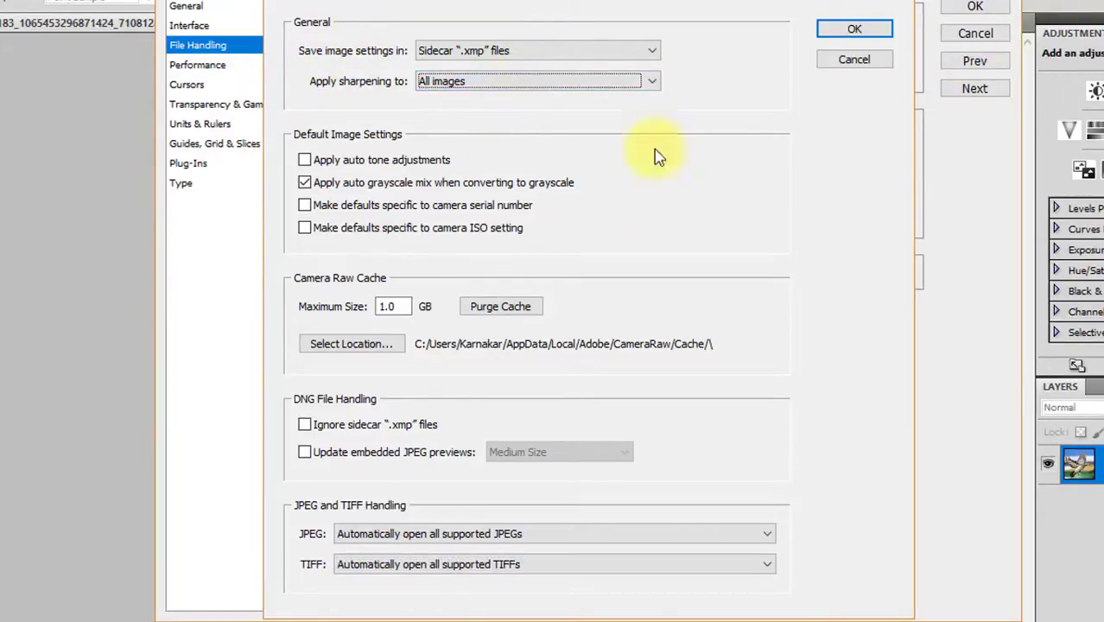
click(393, 307)
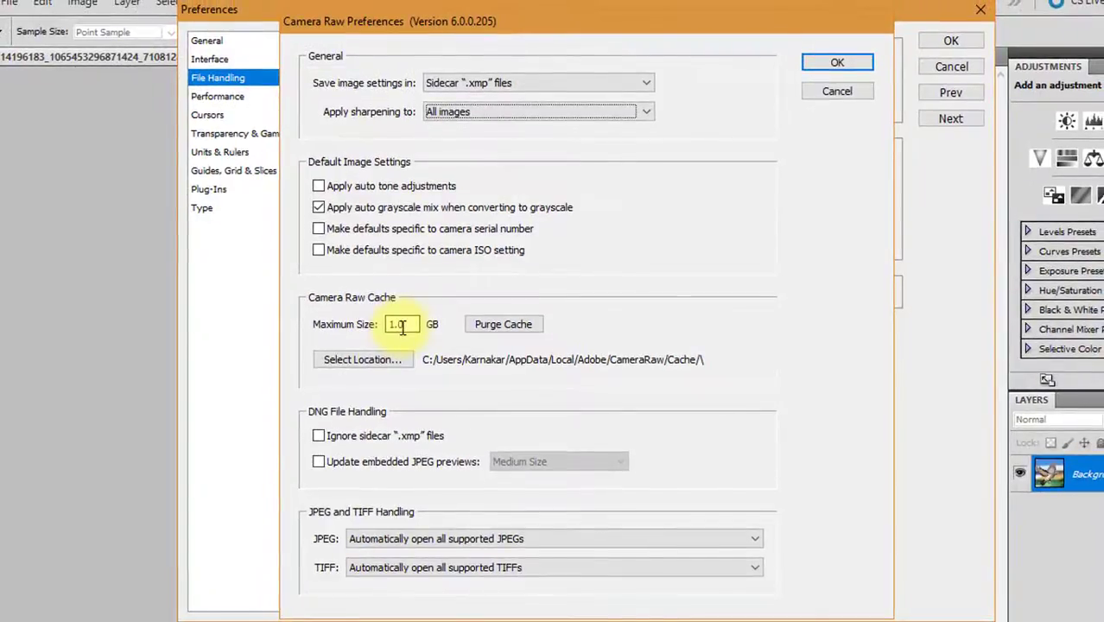
click(839, 65)
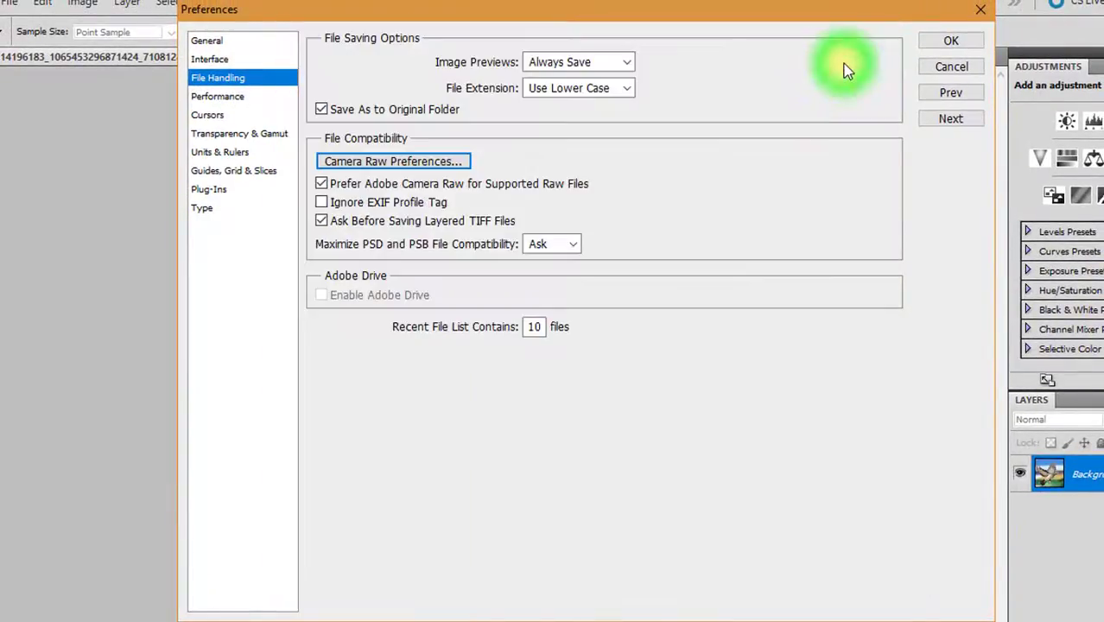
Step: Close the preferences and the pigeon document, then reopen the pigeon JPEG in Camera Raw 6.0
click(951, 43)
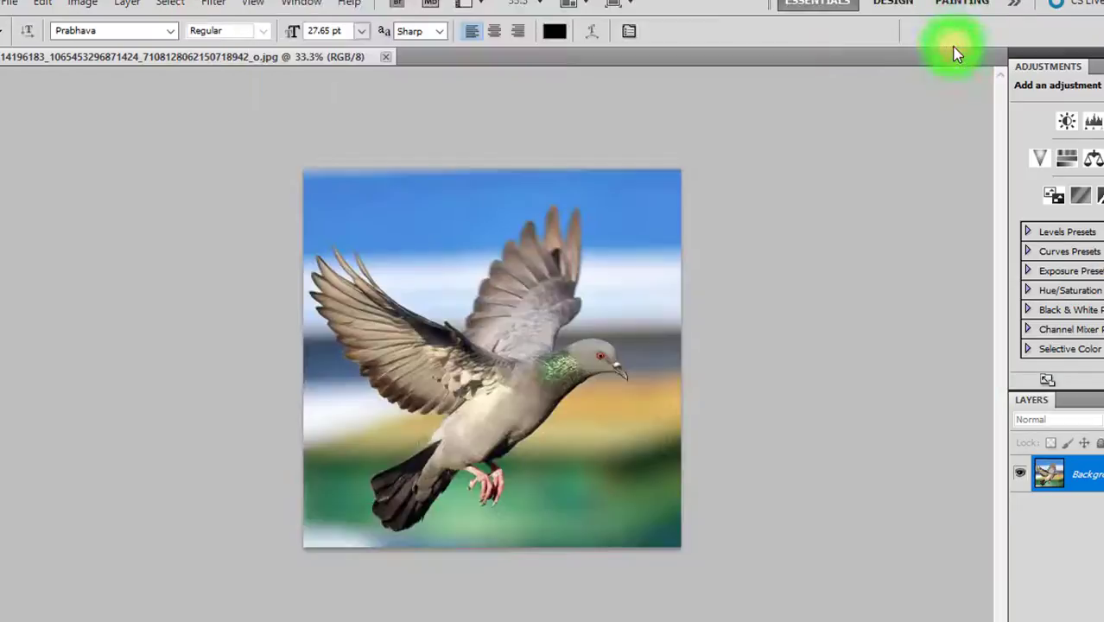
click(387, 57)
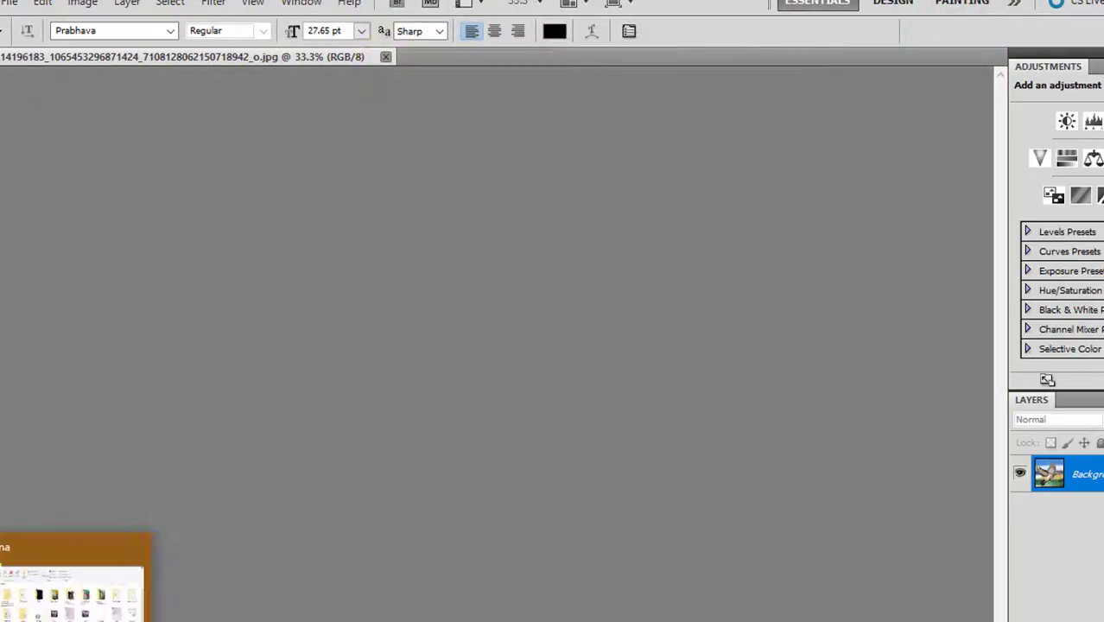
click(69, 610)
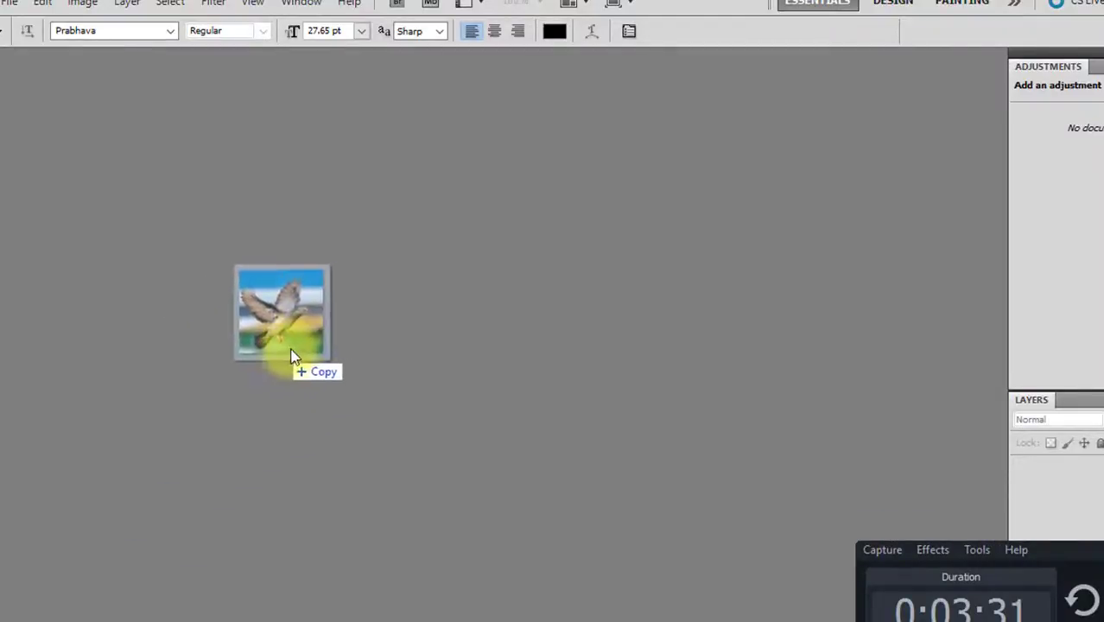
drag(172, 618, 317, 350)
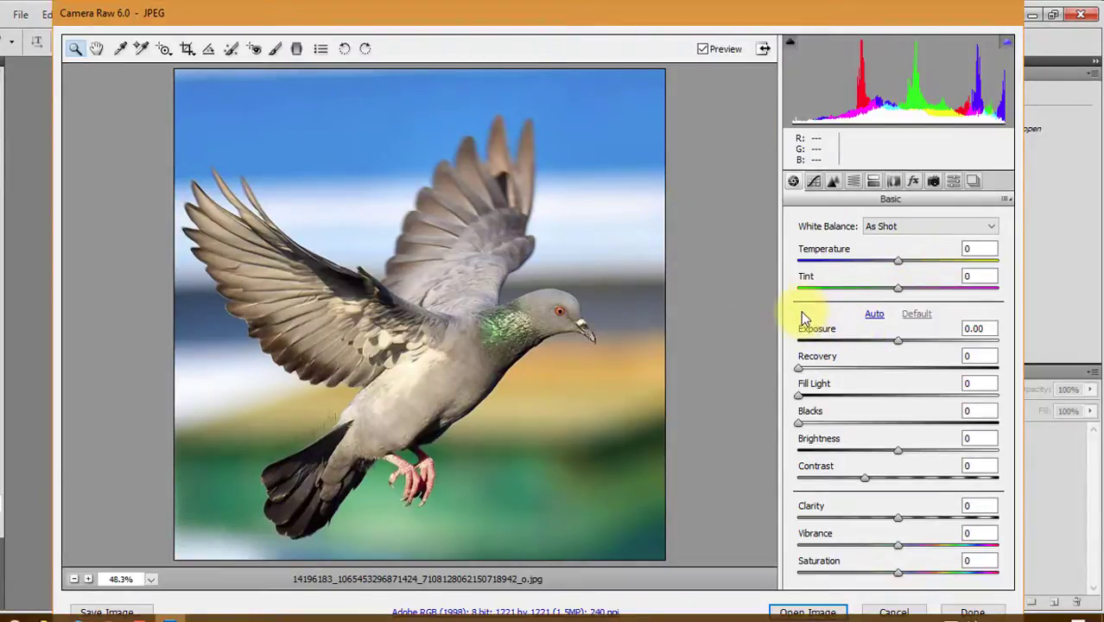
Step: Give the pigeon Exposure +0.15, Recovery 8, Fill Light 8, Blacks 14, Clarity +59 and open it
mouse_move(899, 340)
mouse_down()
mouse_move(931, 344)
mouse_move(845, 342)
mouse_move(802, 367)
mouse_up()
drag(857, 344, 902, 342)
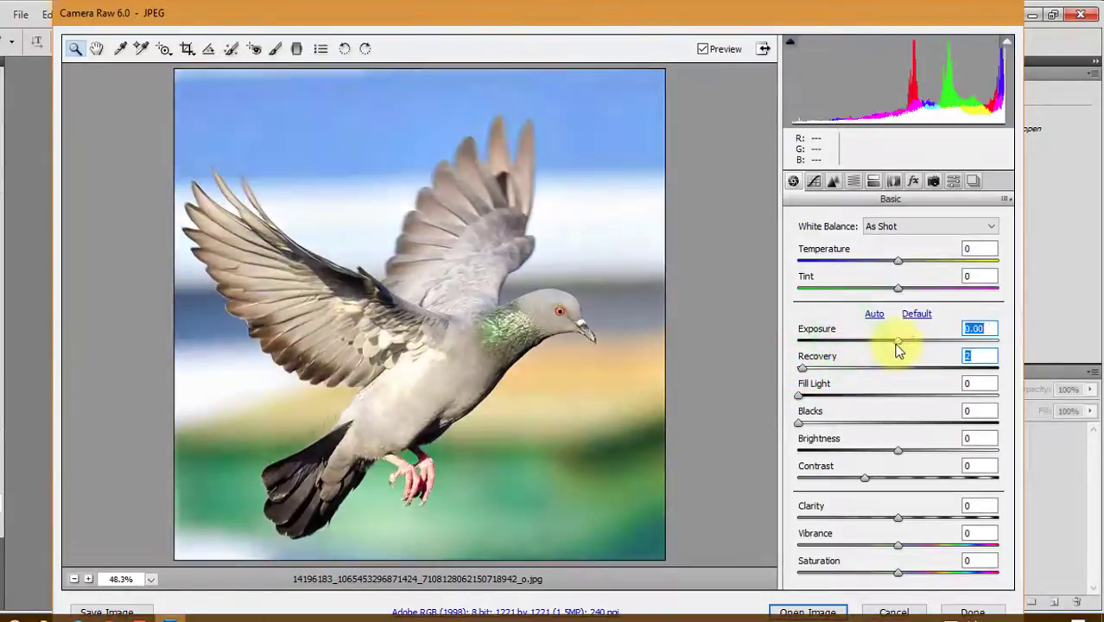
drag(802, 367, 813, 367)
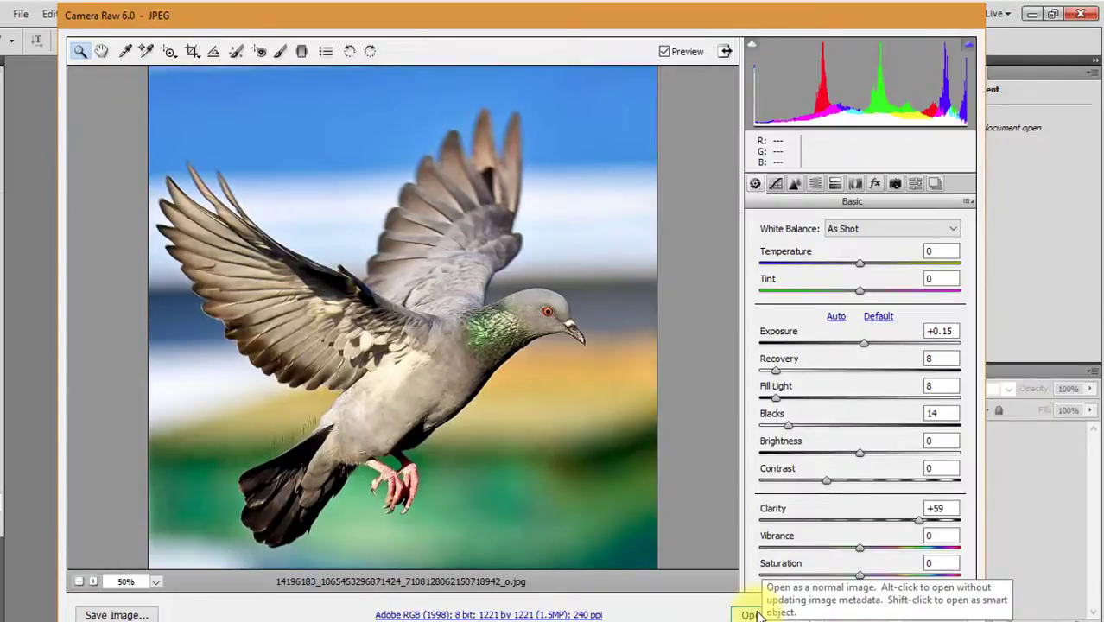
click(751, 614)
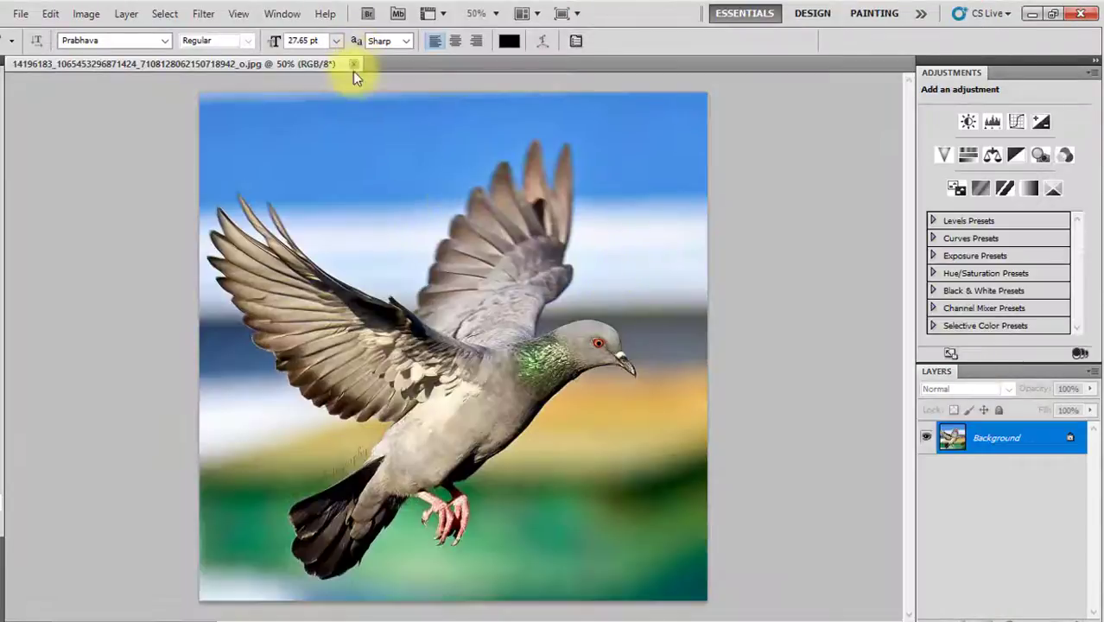
click(19, 14)
Step: Open the portrait JPEG in Camera Raw and apply Auto tone (Blacks 9, Contrast -12), comparing against Default. Then open it as a second document
double_click(615, 194)
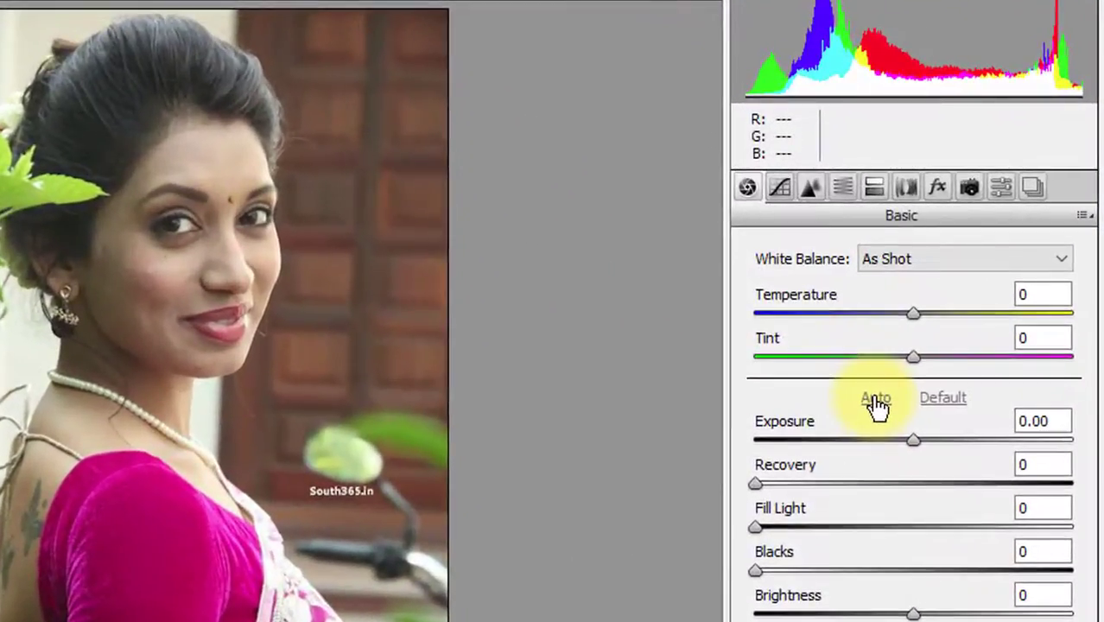
click(876, 400)
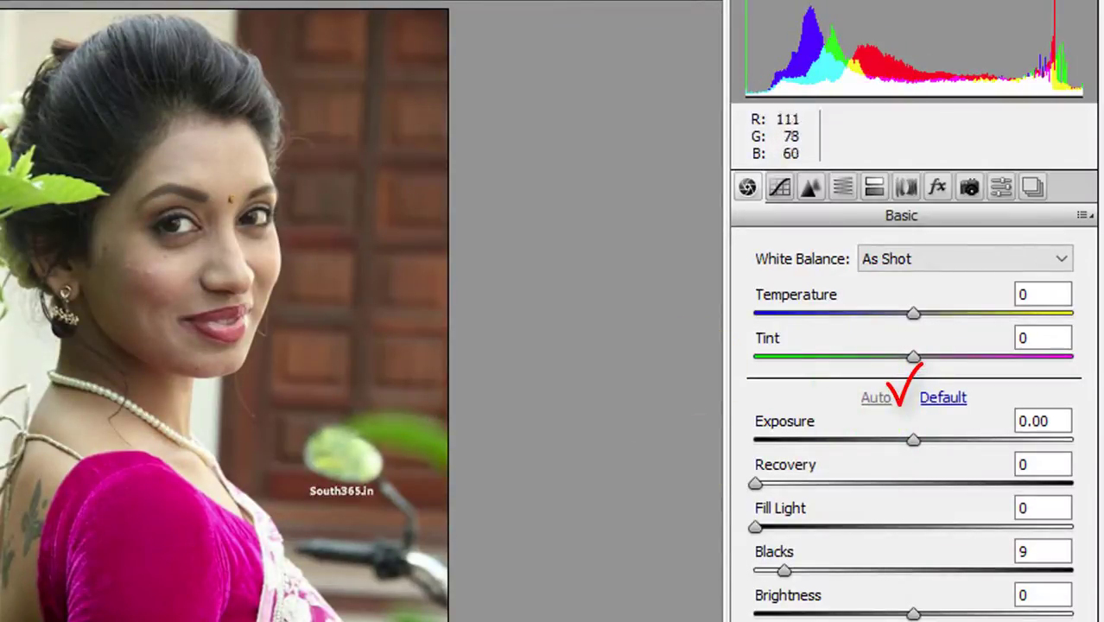
click(943, 402)
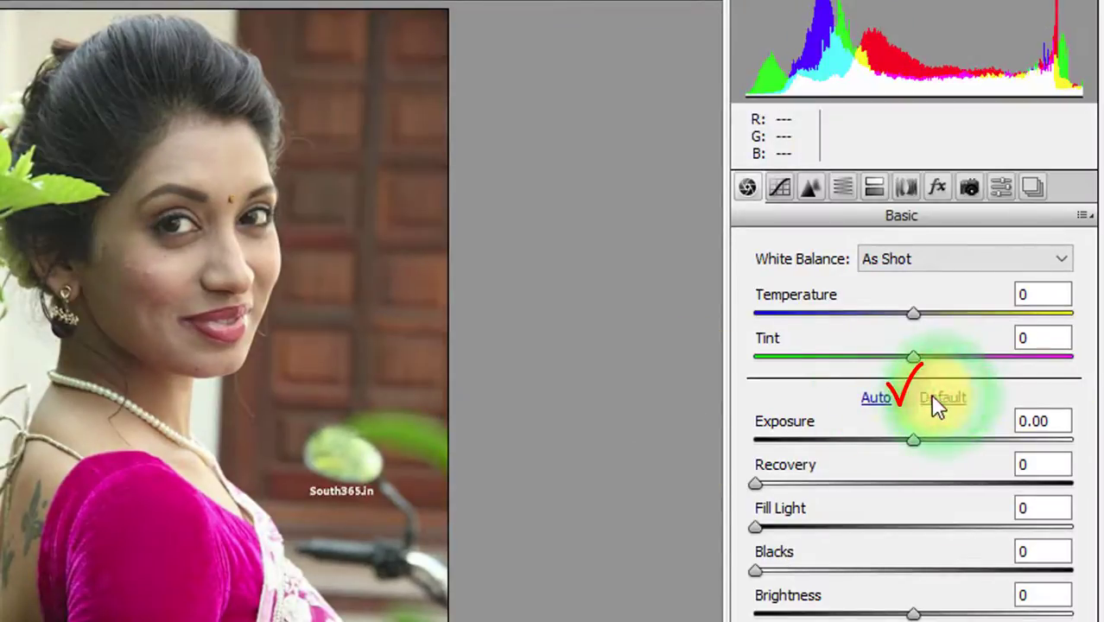
click(881, 399)
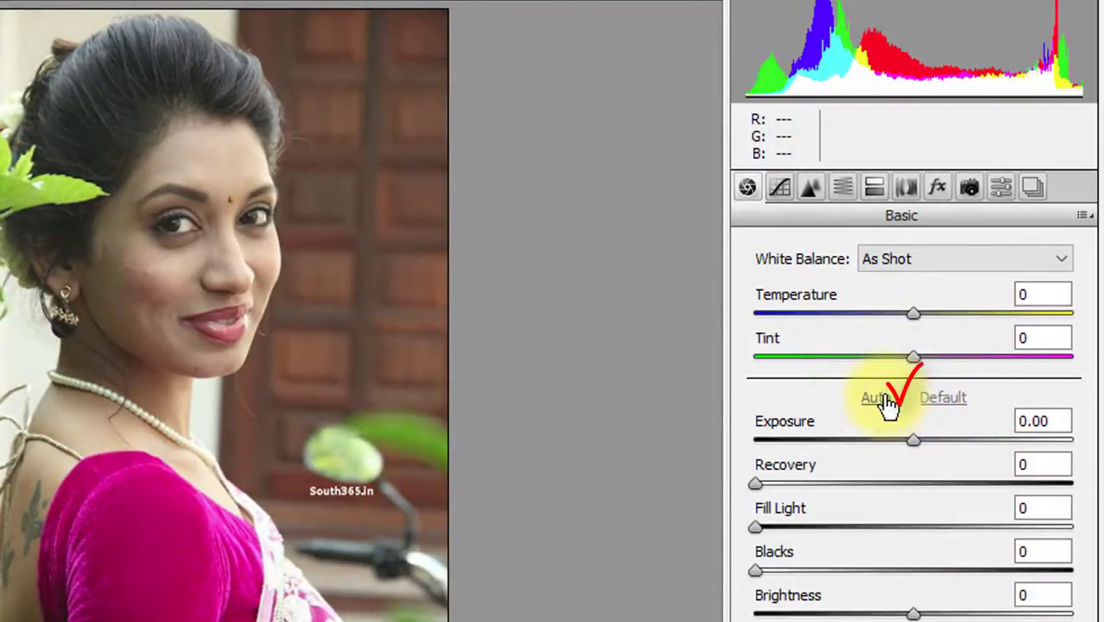
click(941, 399)
click(880, 399)
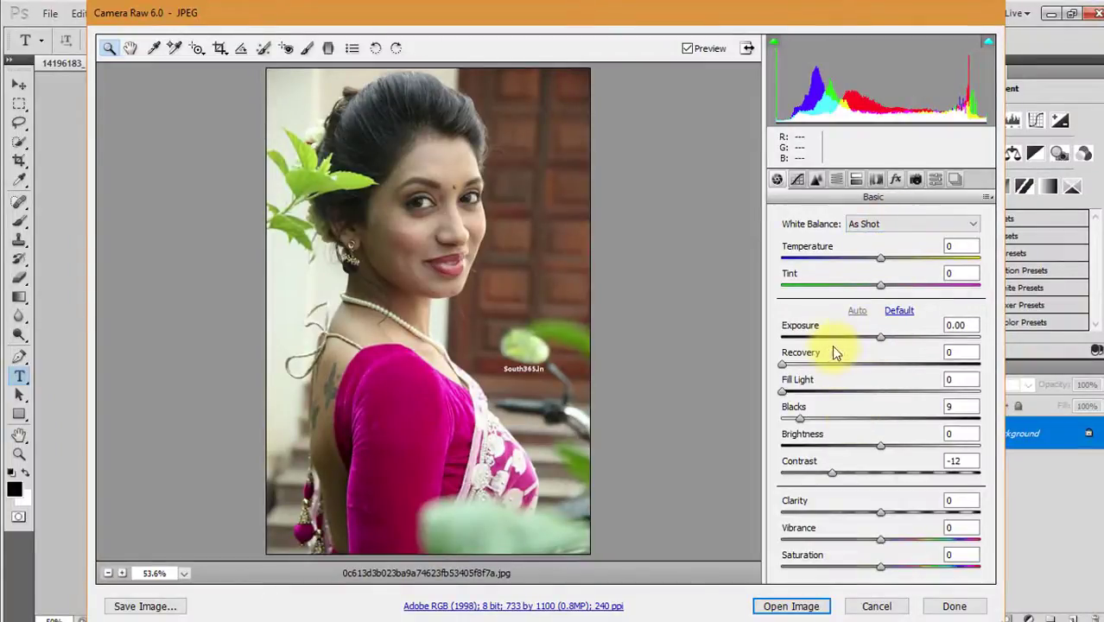
click(786, 605)
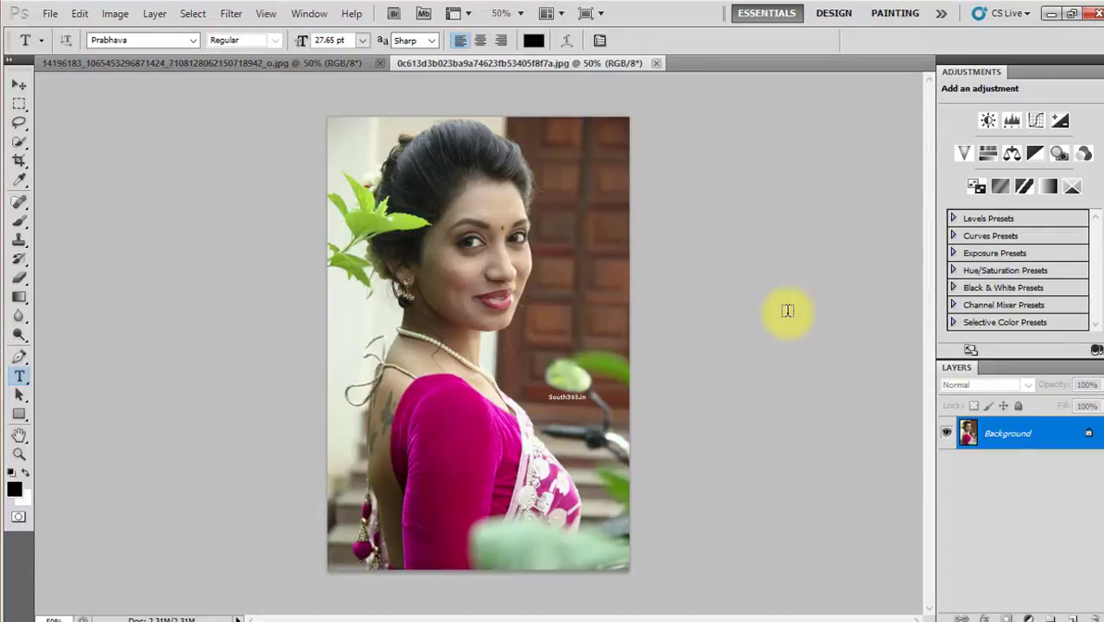
click(231, 14)
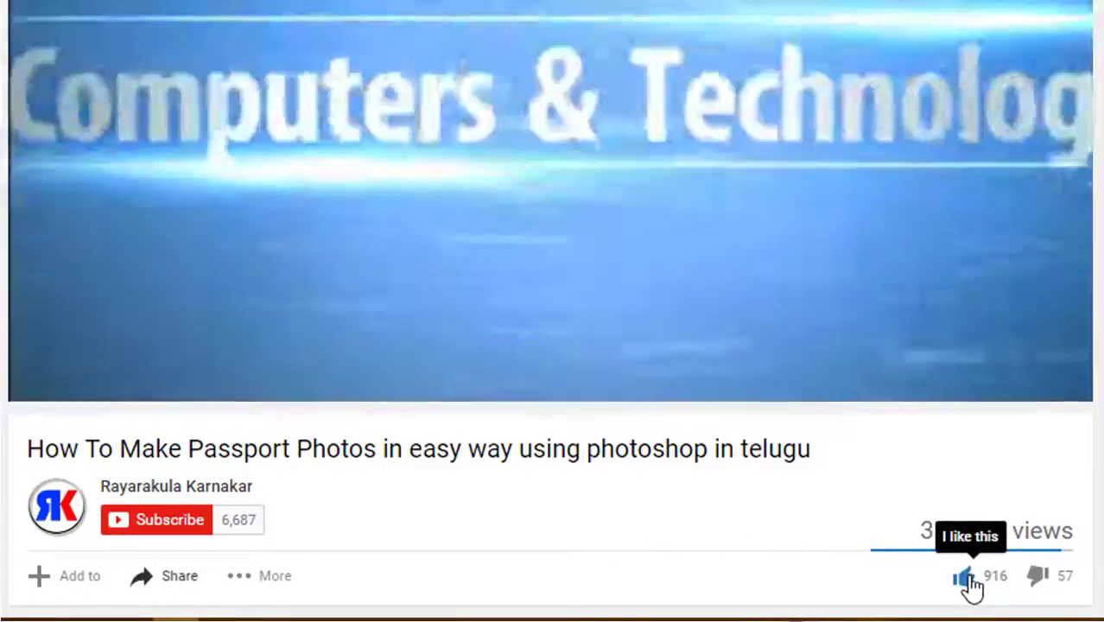
Step: Like the passport-photos tutorial video, raising its like count from 916 to 917
click(972, 580)
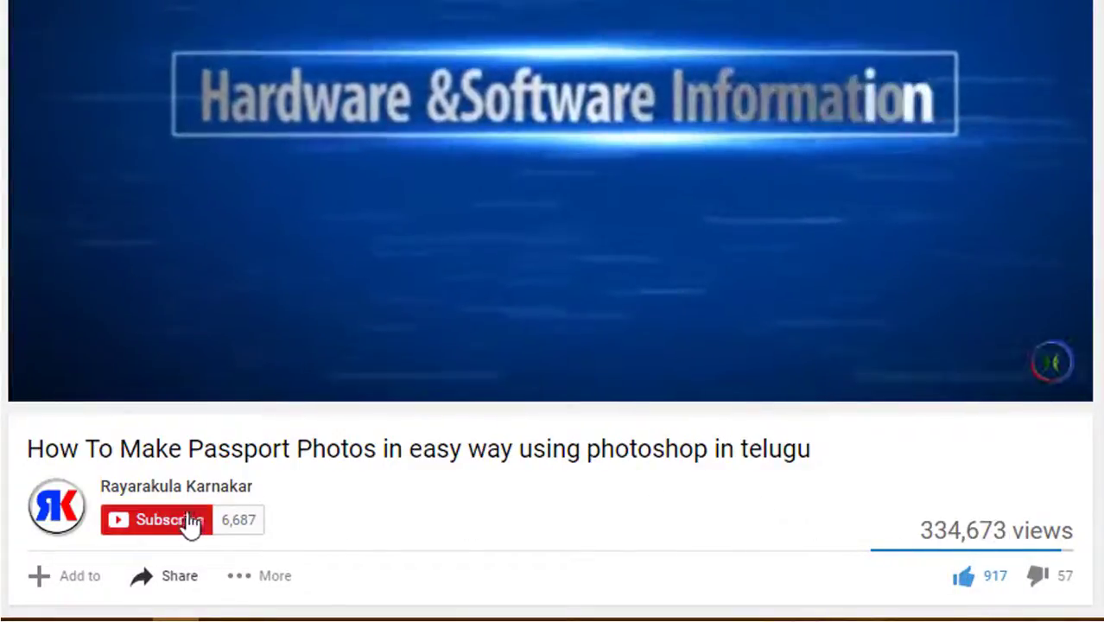